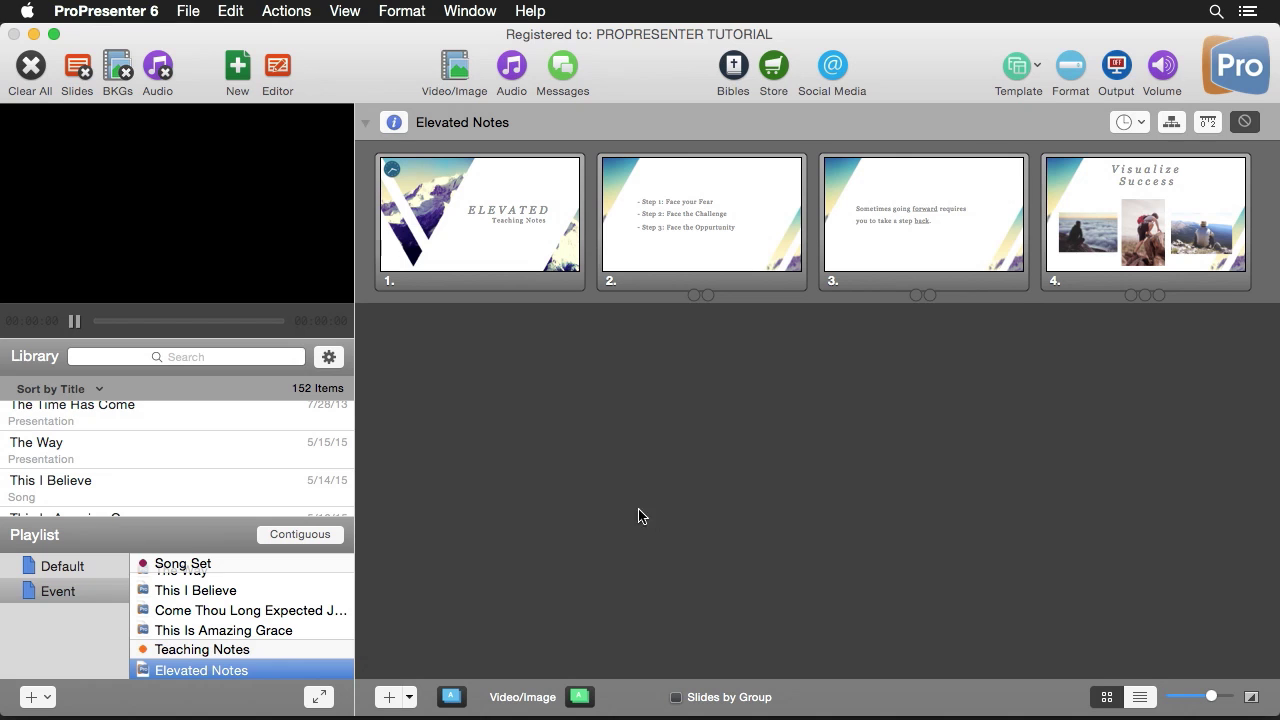
- Open the ProPresenter 6 application menu in the menu bar
click(142, 14)
- Open Preferences on the Sync settings and begin choosing a Local Sync source folder
click(143, 68)
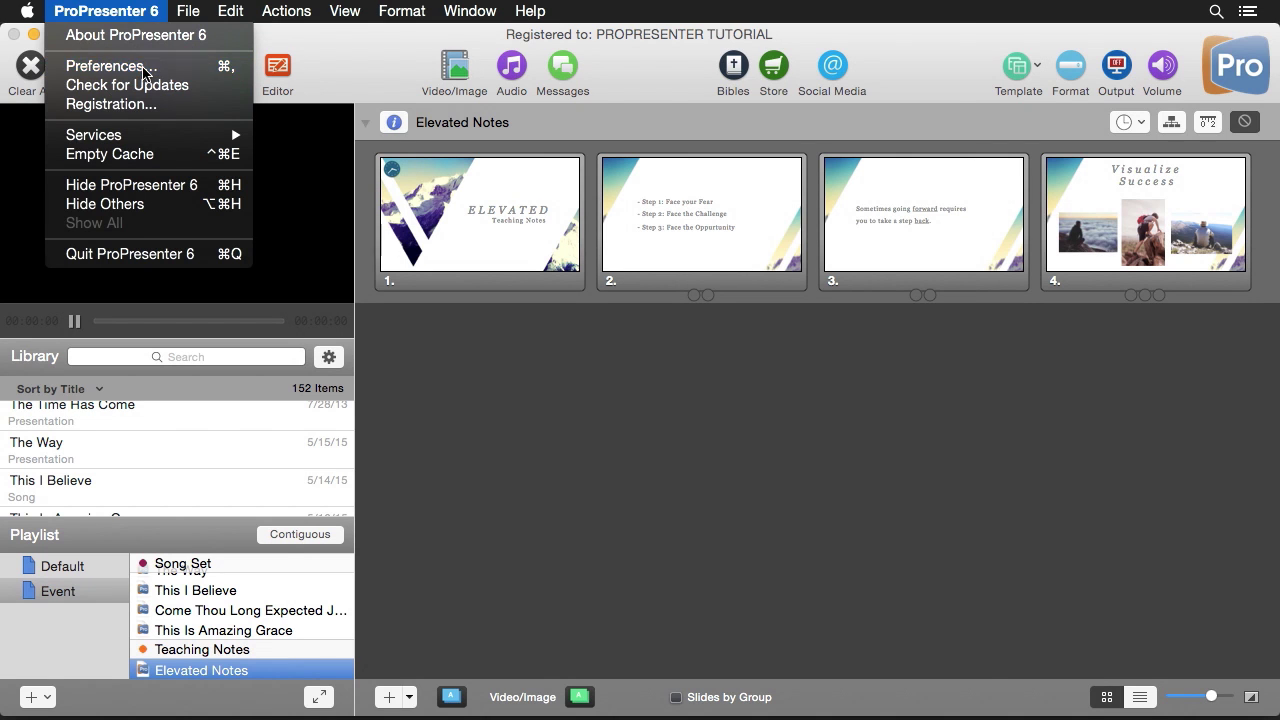
click(669, 74)
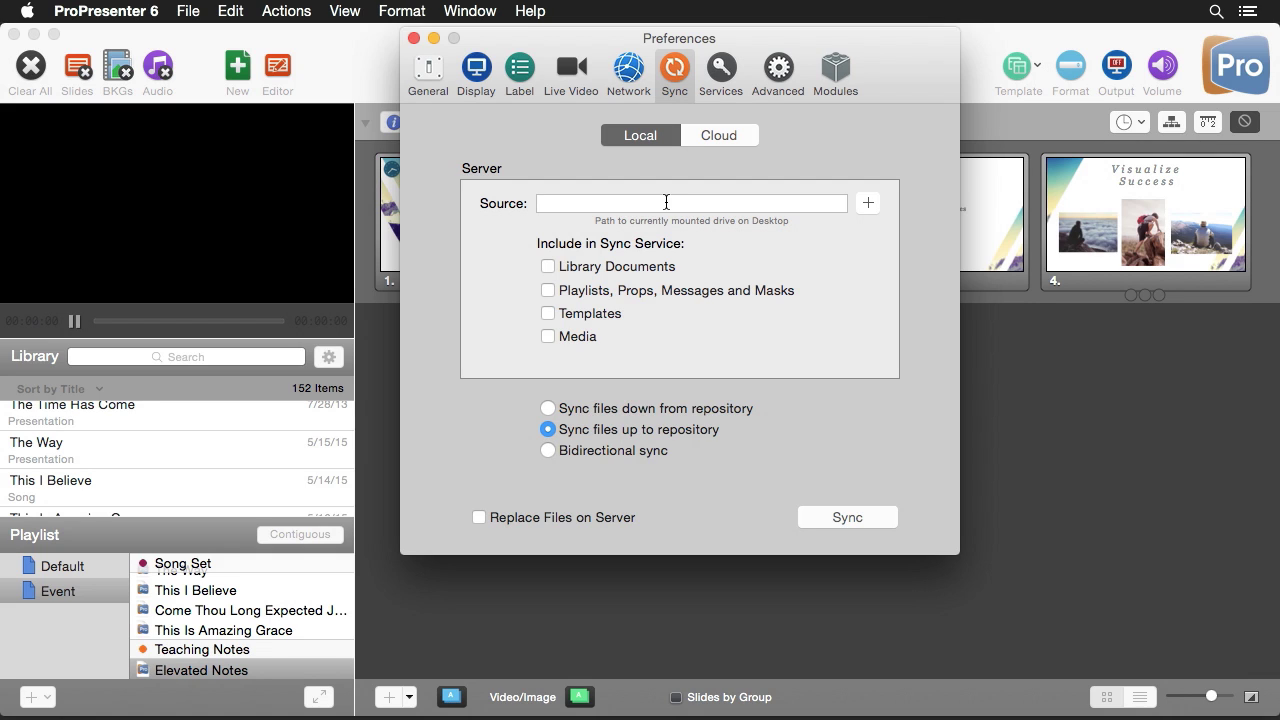
click(875, 206)
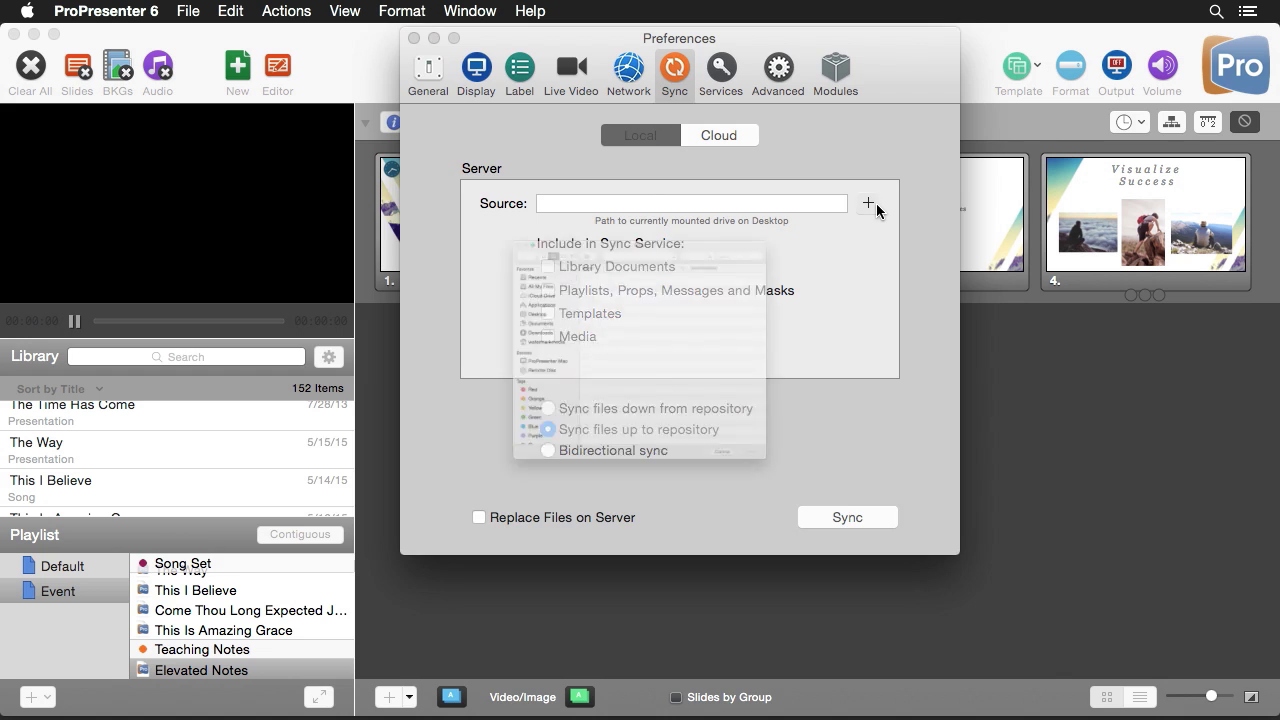
- Choose the Desktop folder 'Shared Location' as the Local Sync source
click(571, 312)
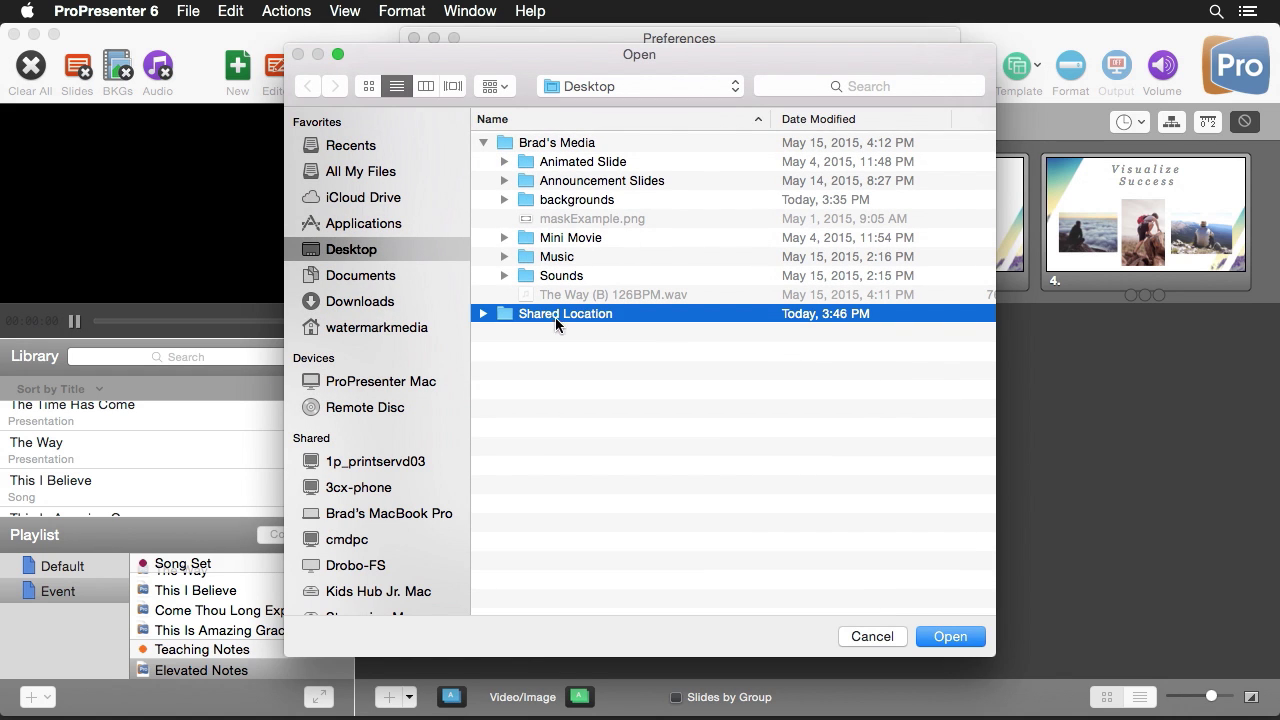
click(950, 637)
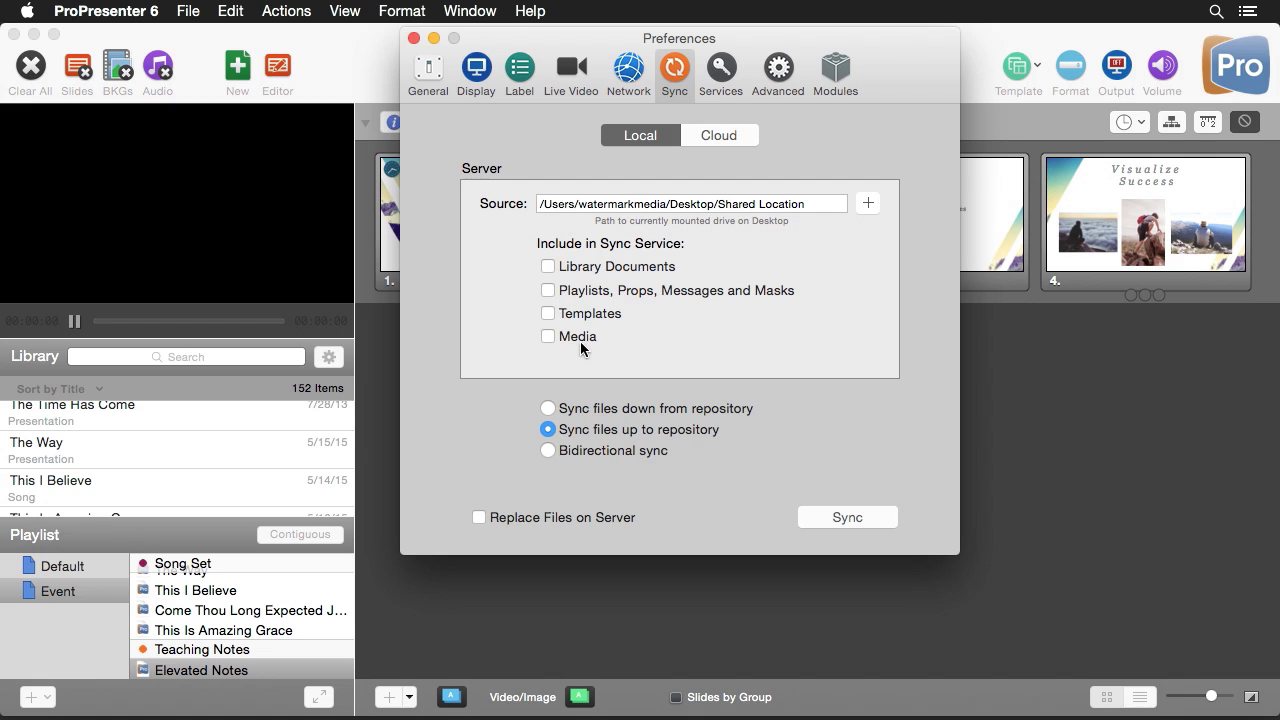
- Tick Library Documents, Playlists/Props/Messages/Masks, Templates and Media for syncing
click(548, 267)
click(548, 290)
click(548, 313)
click(549, 339)
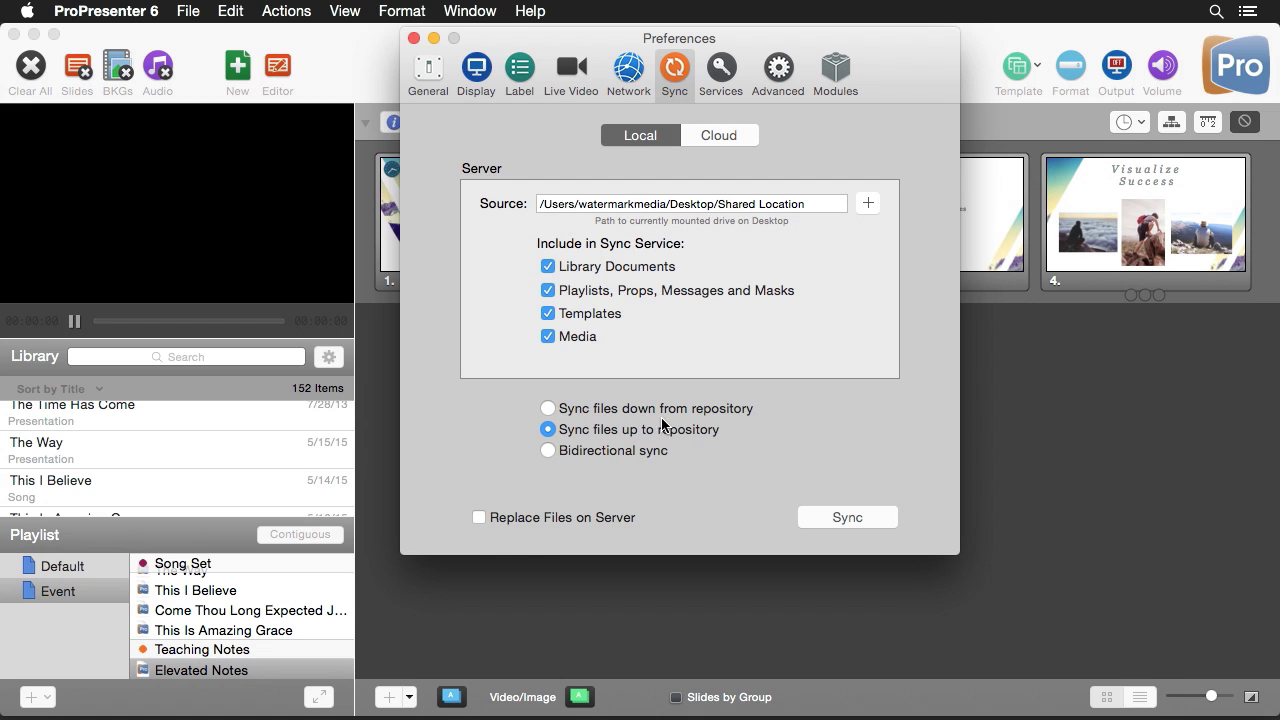
- Sync files up to Shared Location, accepting automatic media management
click(859, 520)
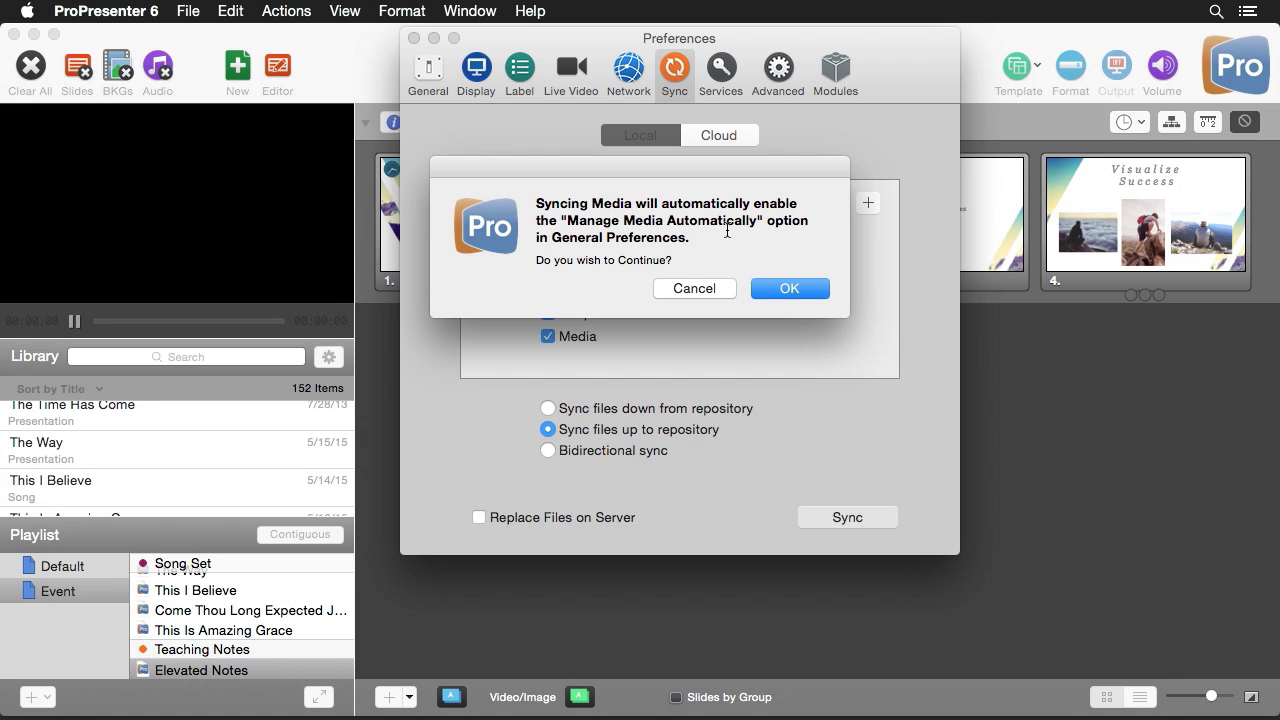
click(787, 290)
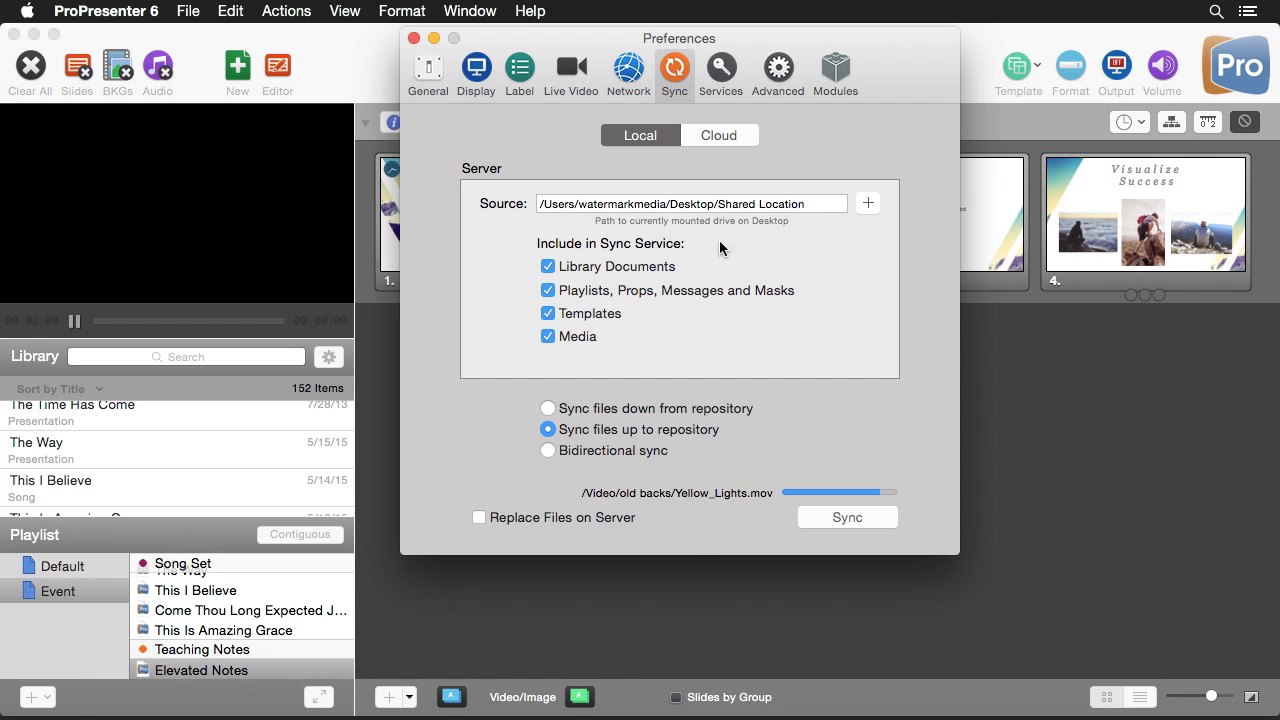
click(427, 75)
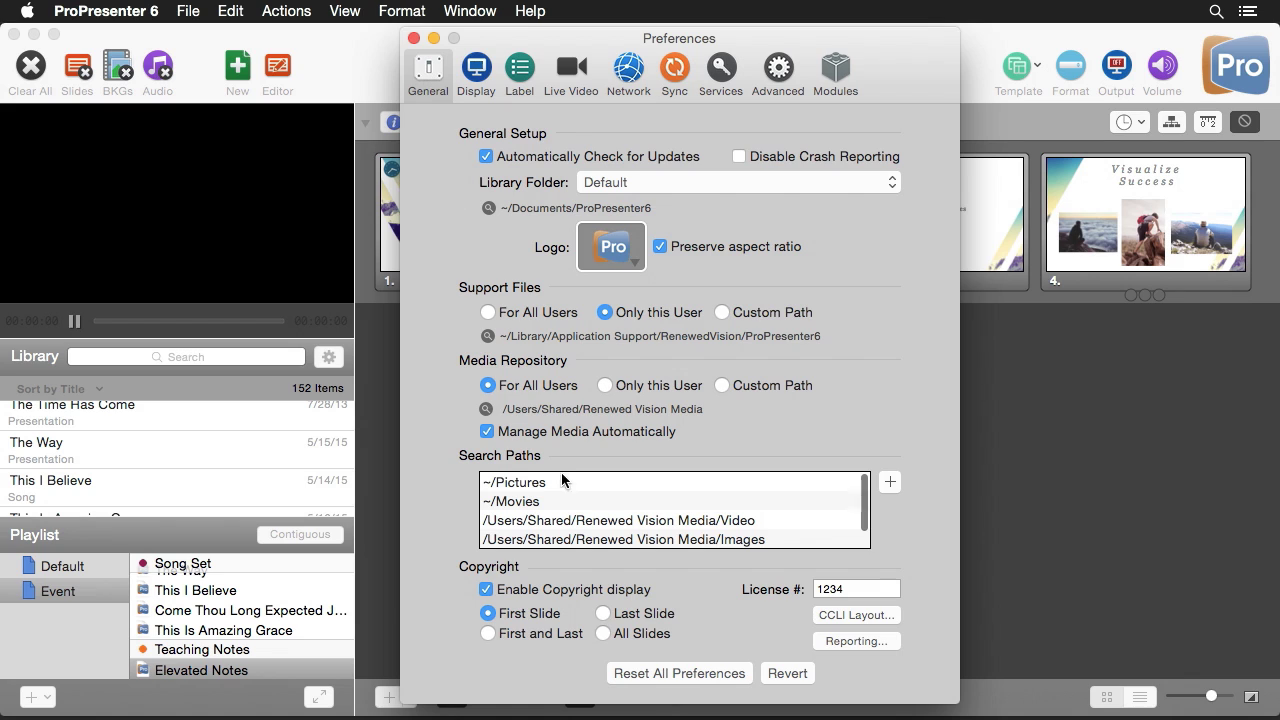
- Close Preferences after reviewing General, then open the Shared Location folder on the desktop
scroll(651, 518, down, 1)
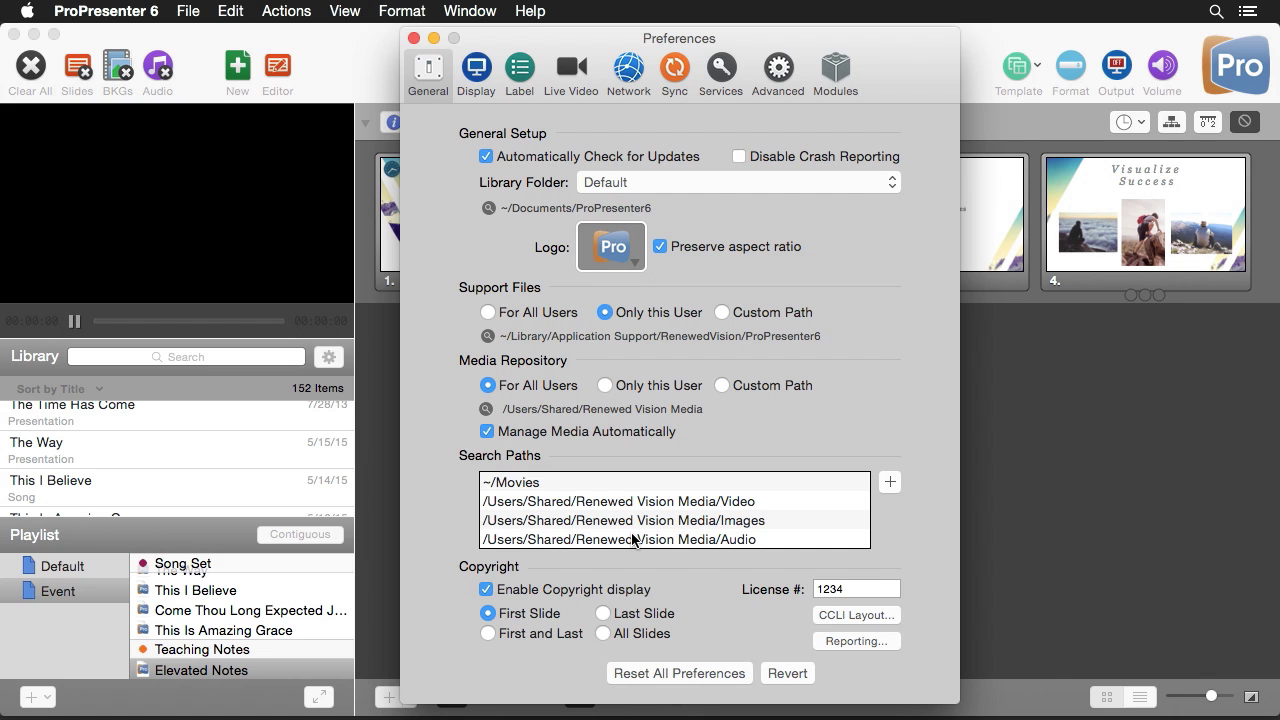
scroll(632, 540, up, 1)
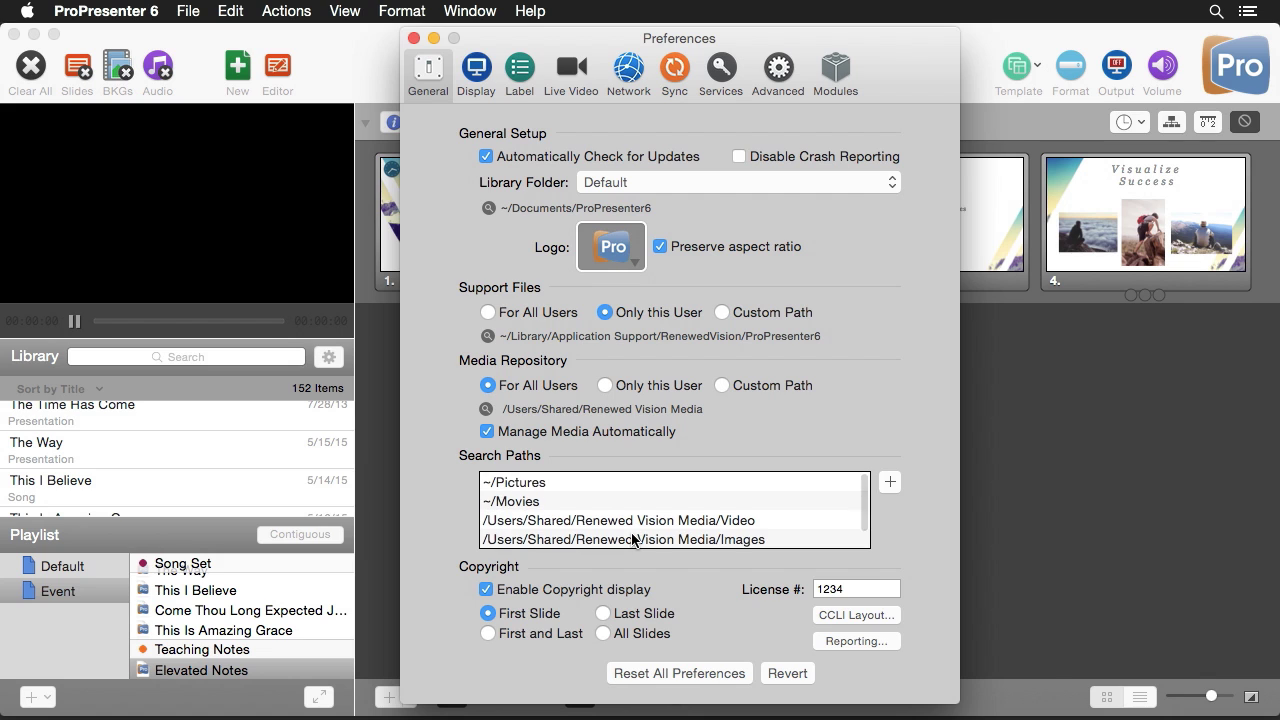
click(674, 70)
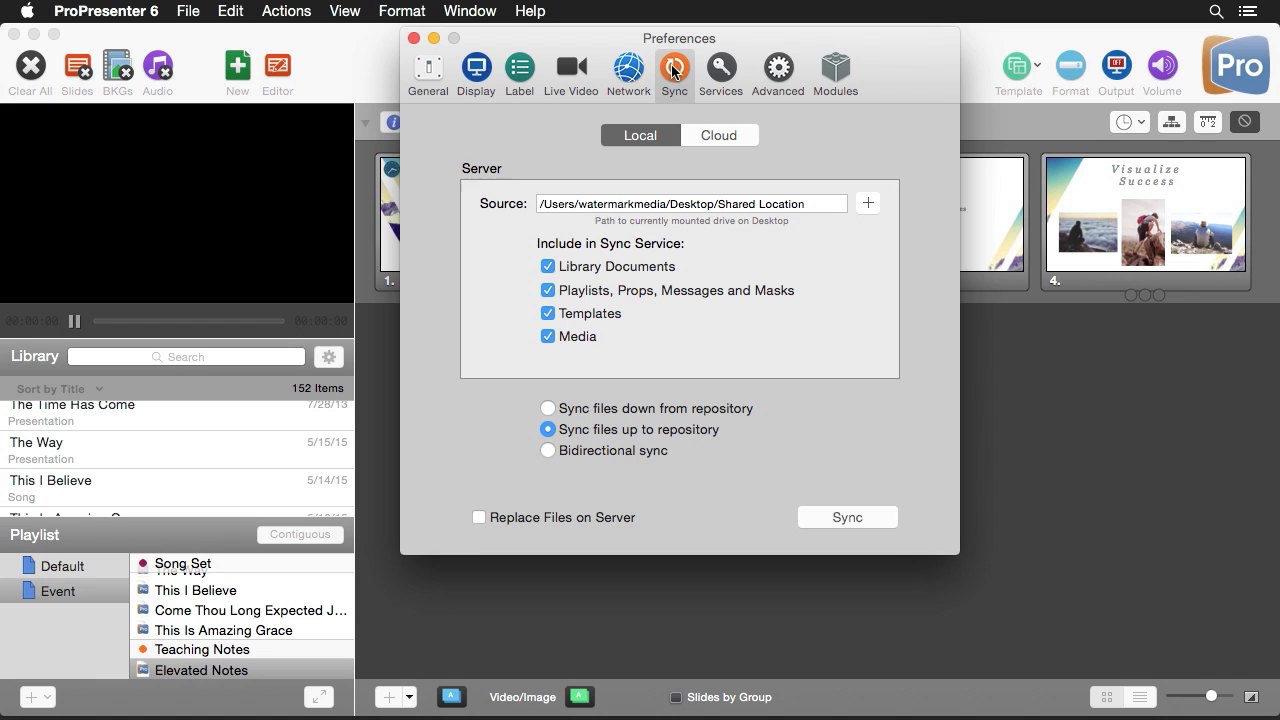
click(414, 38)
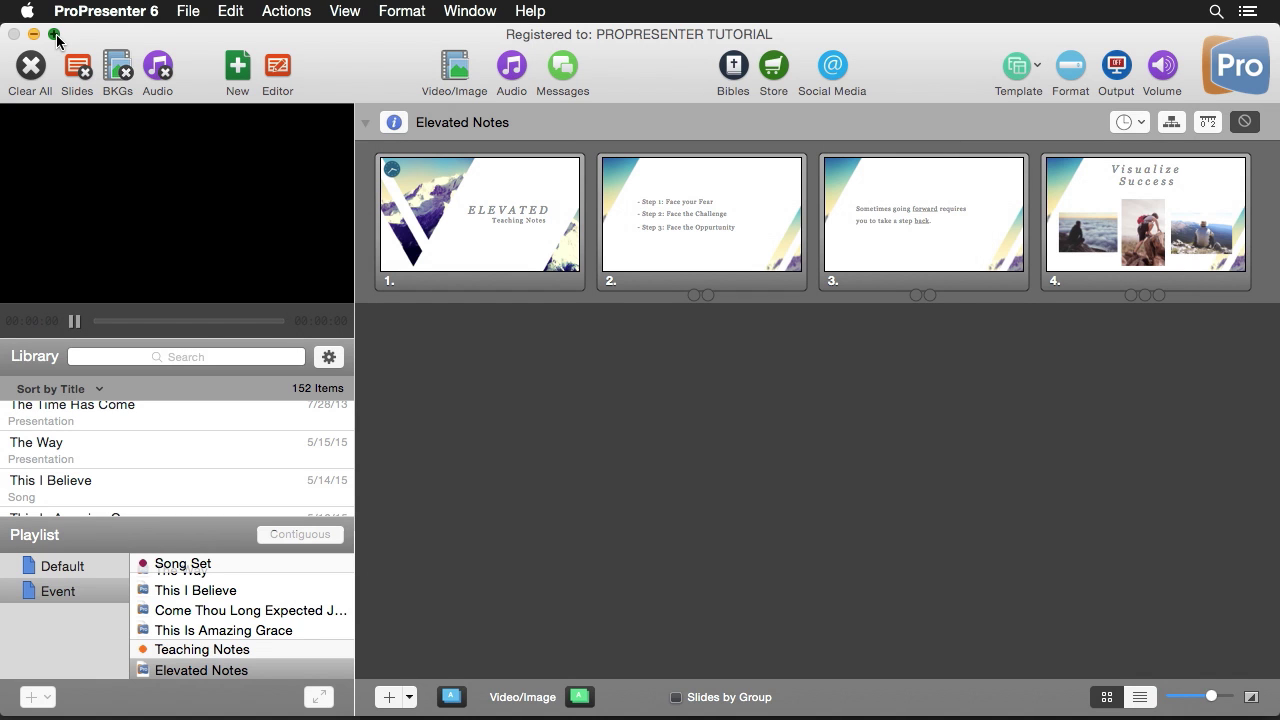
click(55, 35)
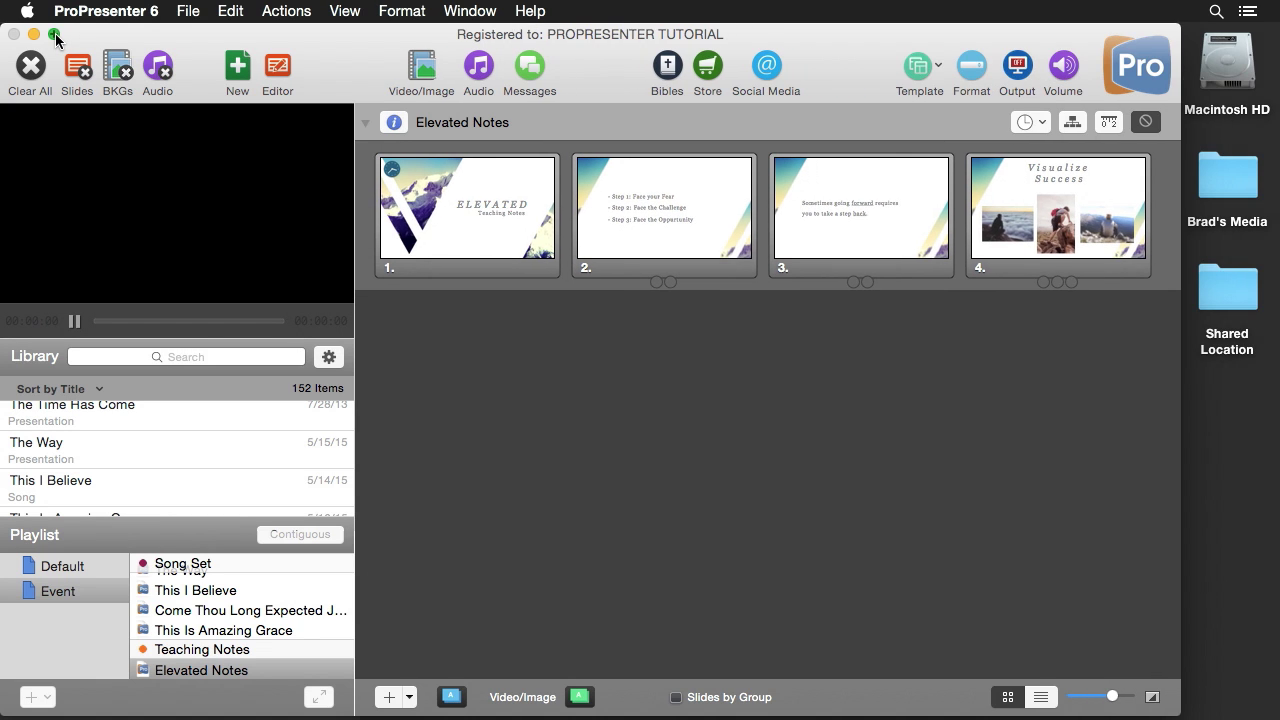
double_click(1236, 302)
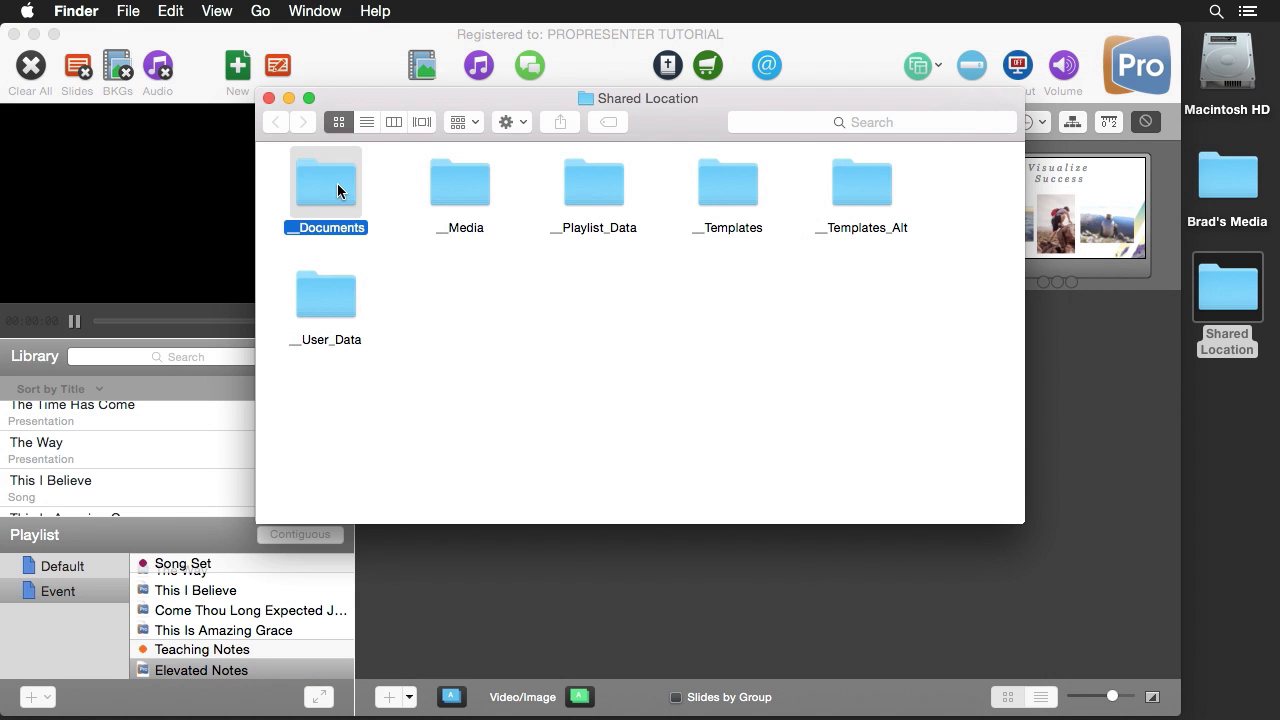
- Inspect the synced __Documents and __Media folders inside Shared Location
double_click(337, 183)
double_click(331, 188)
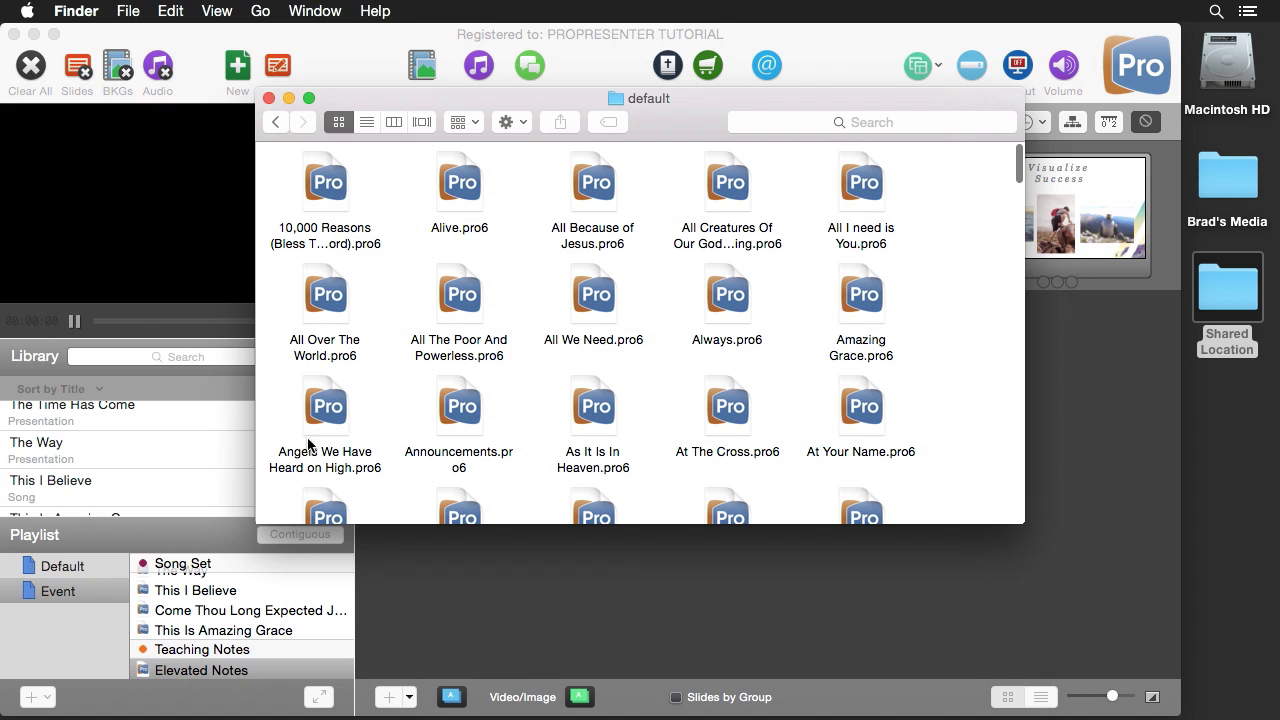
click(274, 122)
click(274, 122)
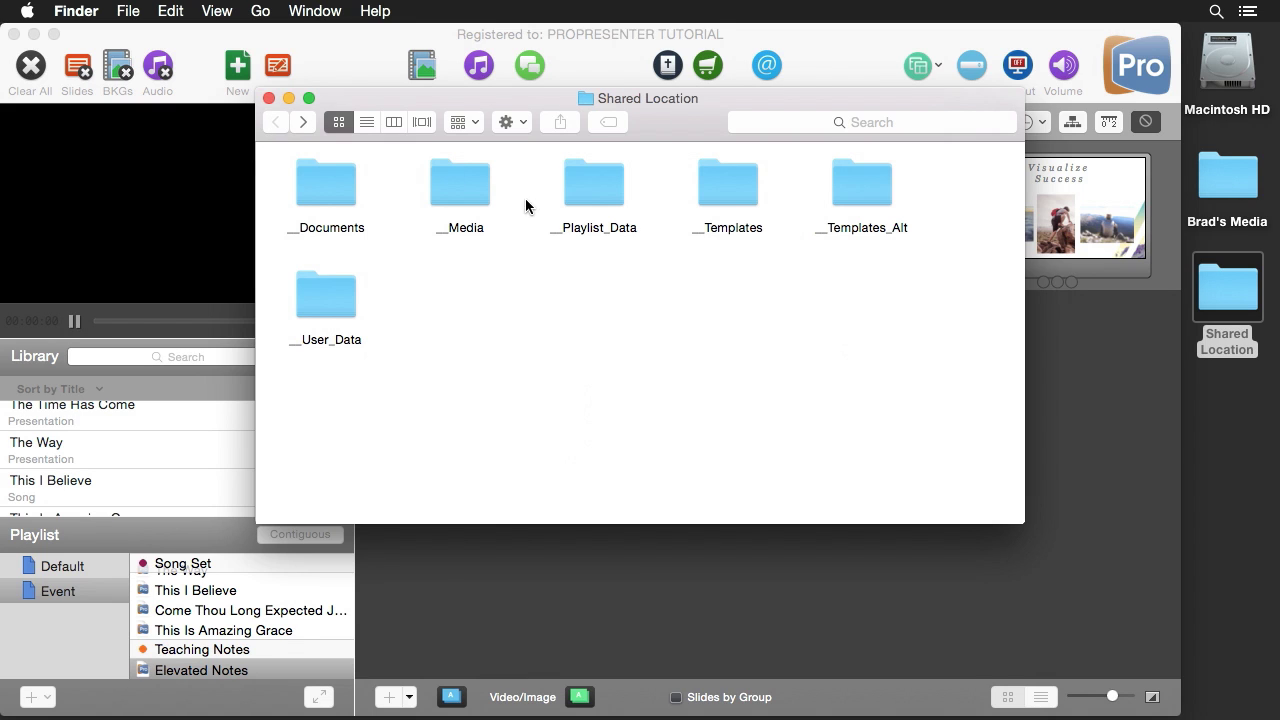
double_click(477, 189)
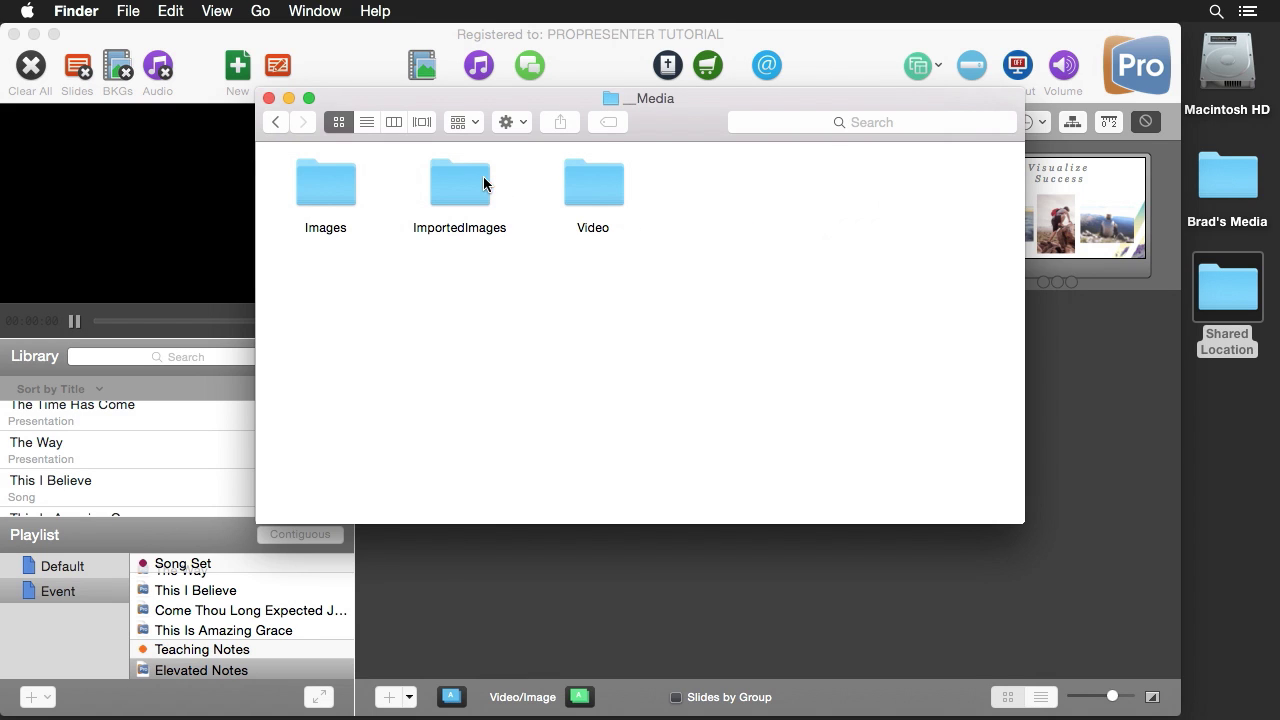
click(277, 122)
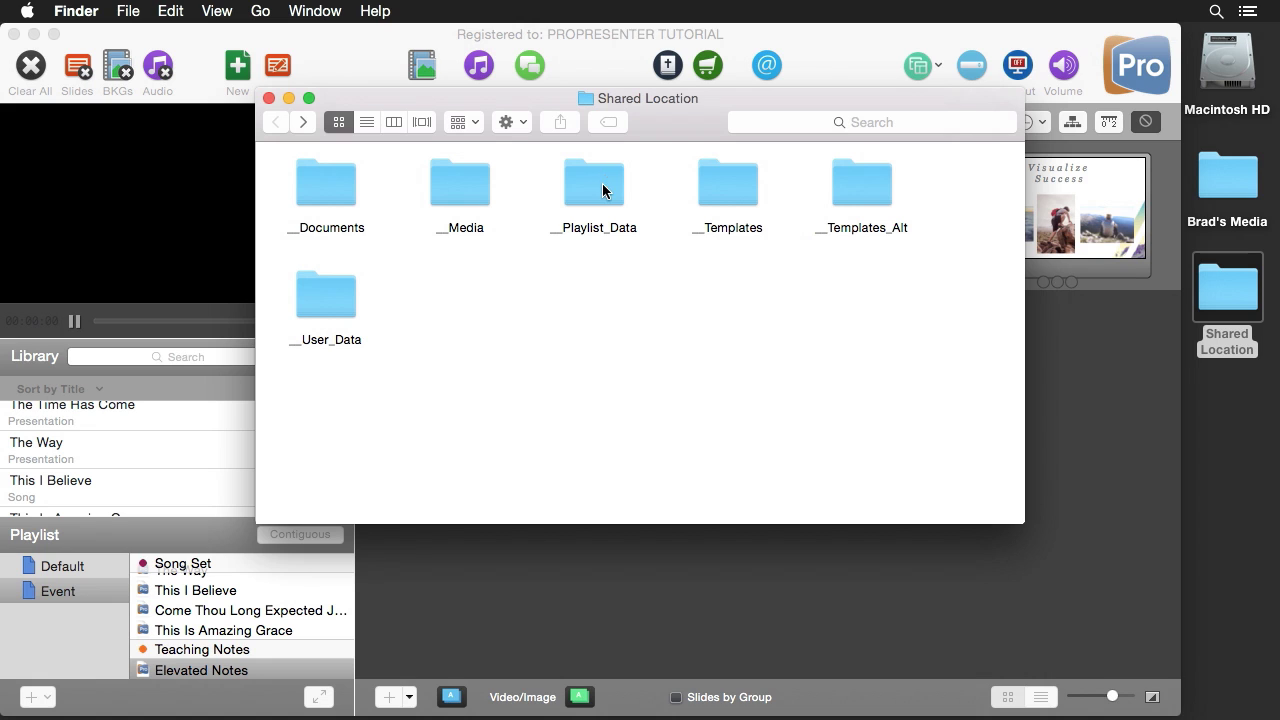
- Inspect __Templates, __Templates_Alt and __User_Data, then close the Finder window
double_click(724, 186)
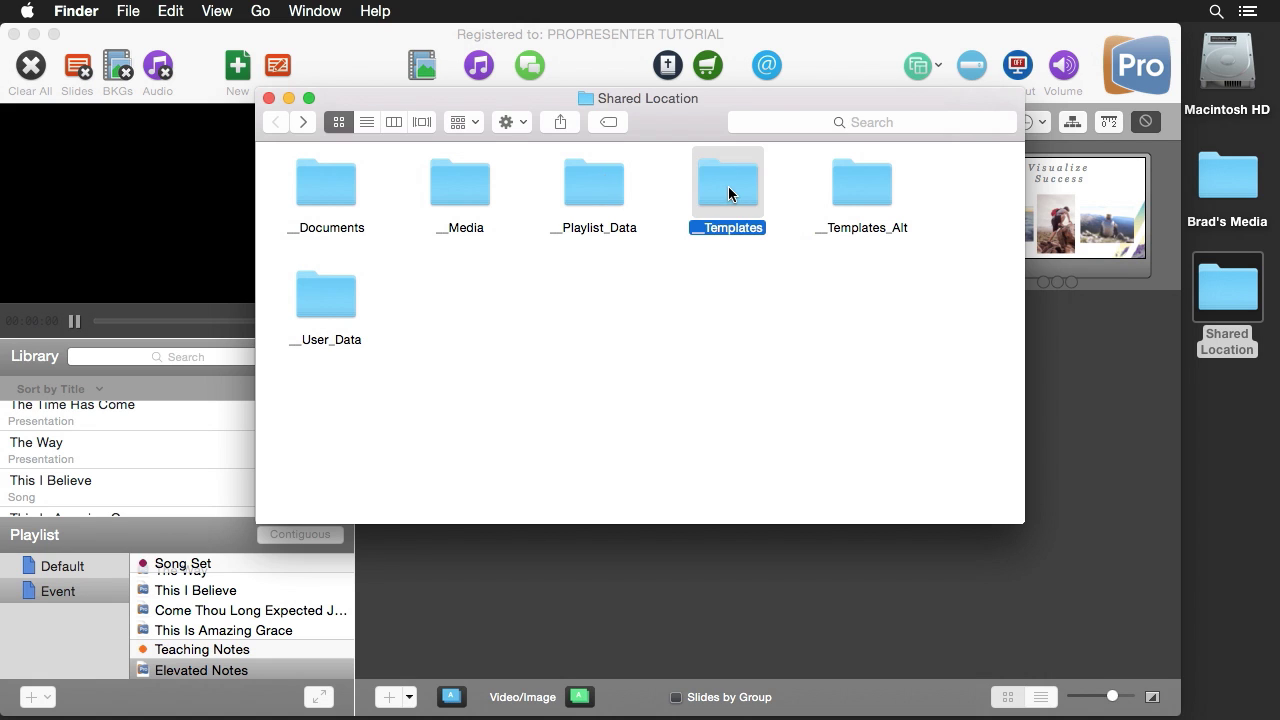
click(274, 122)
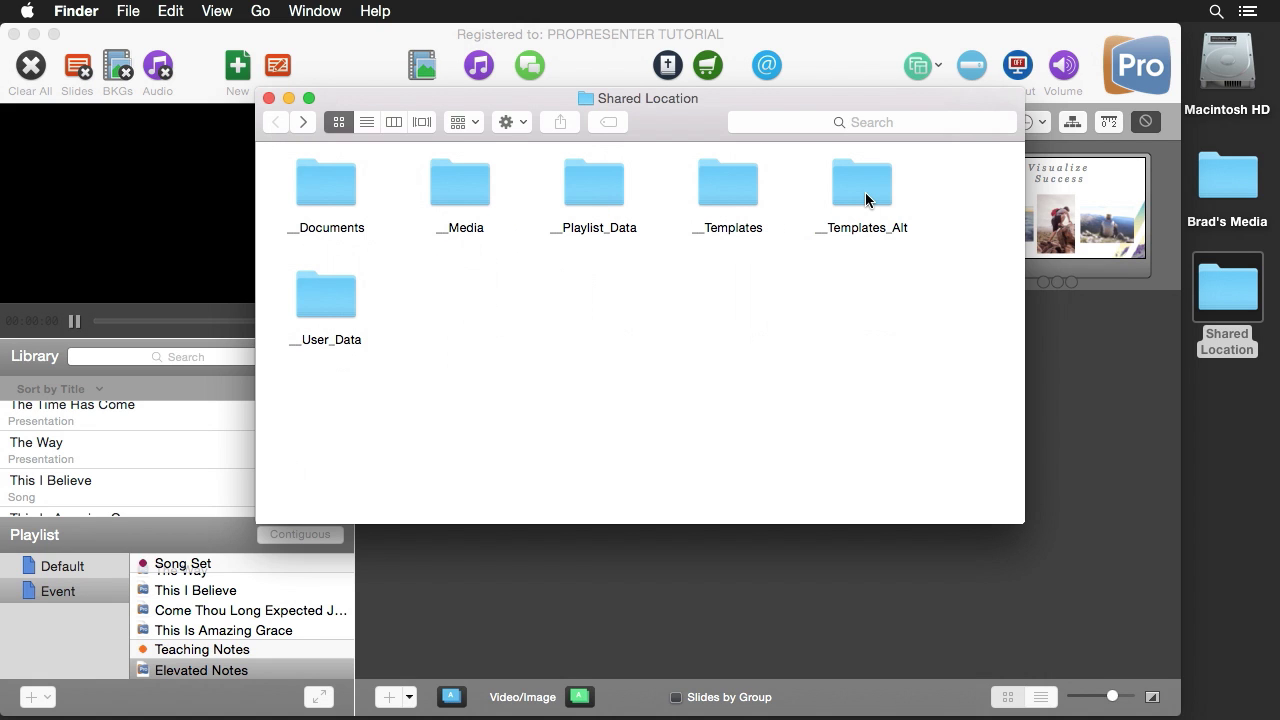
double_click(862, 186)
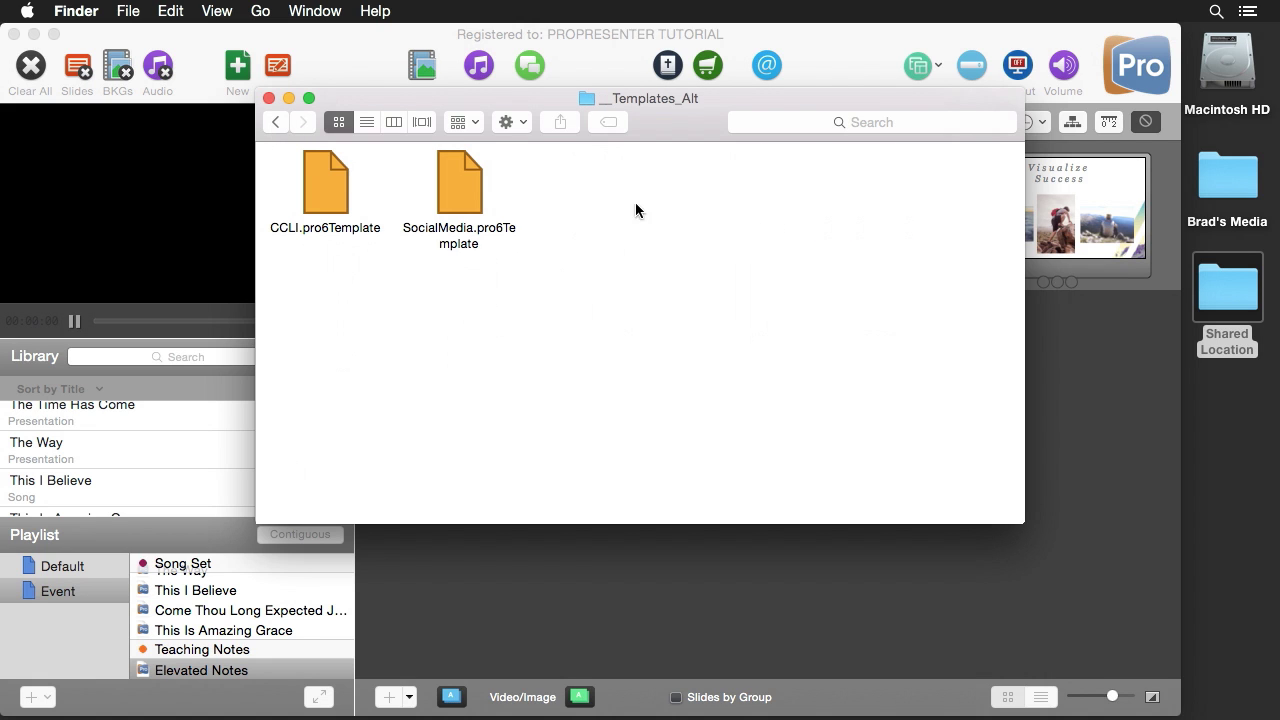
click(271, 120)
double_click(320, 293)
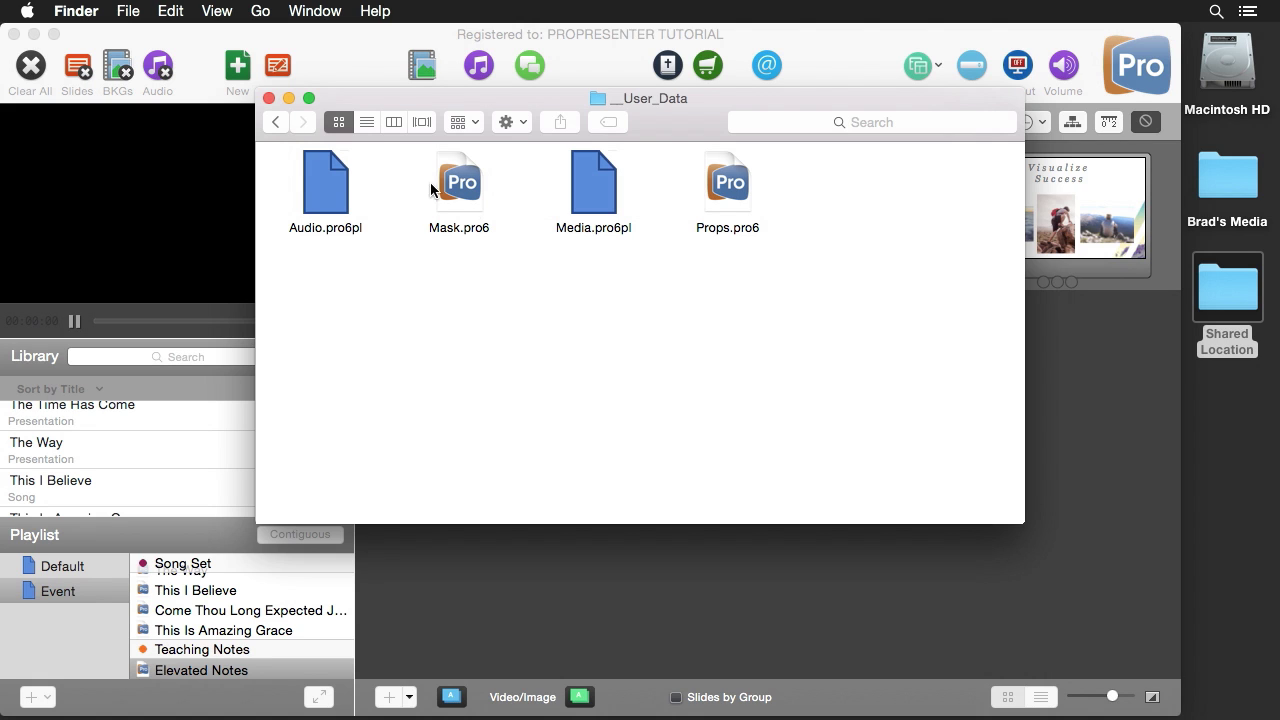
click(268, 98)
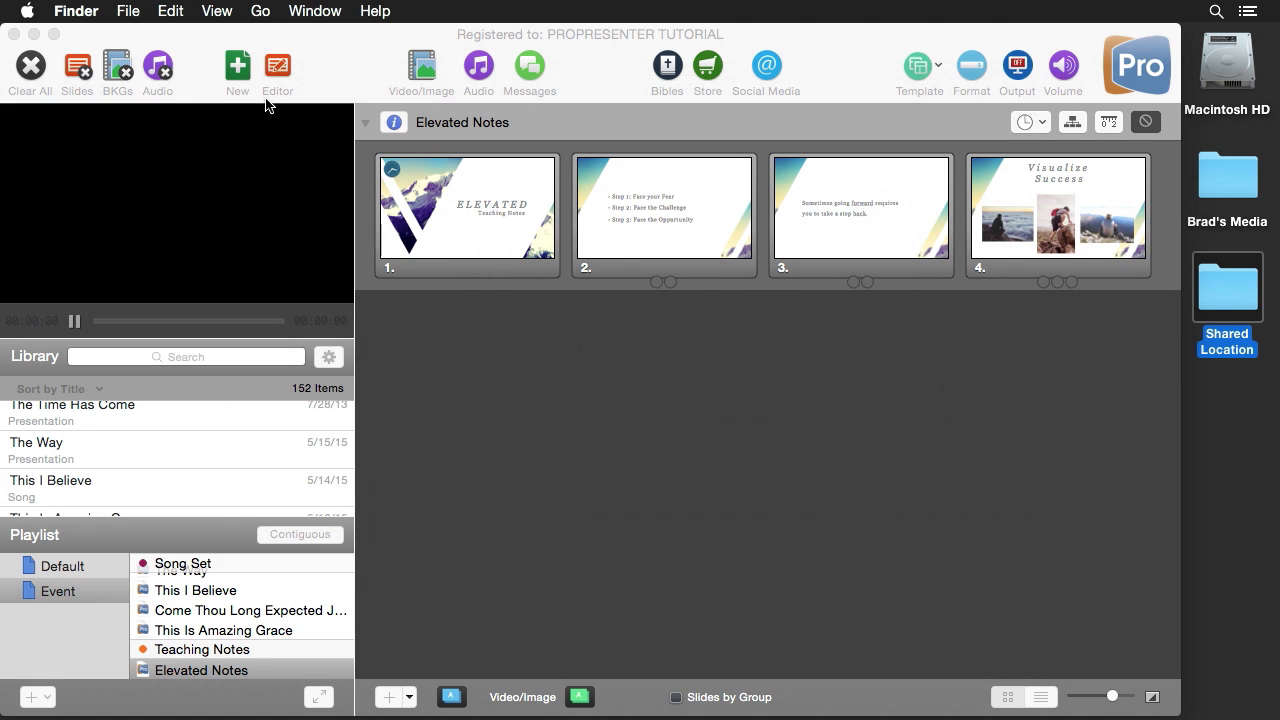
- Restore the ProPresenter window, reopen Preferences and choose Sync files down from repository
click(331, 57)
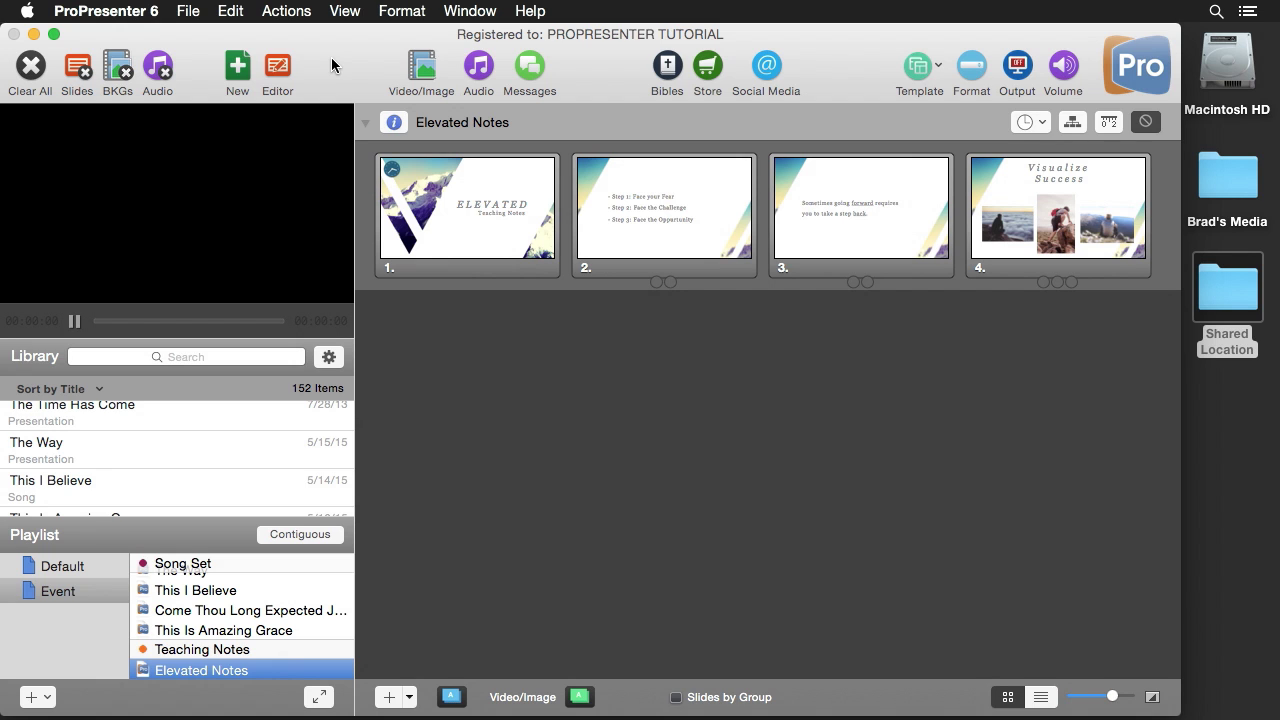
click(55, 35)
click(113, 11)
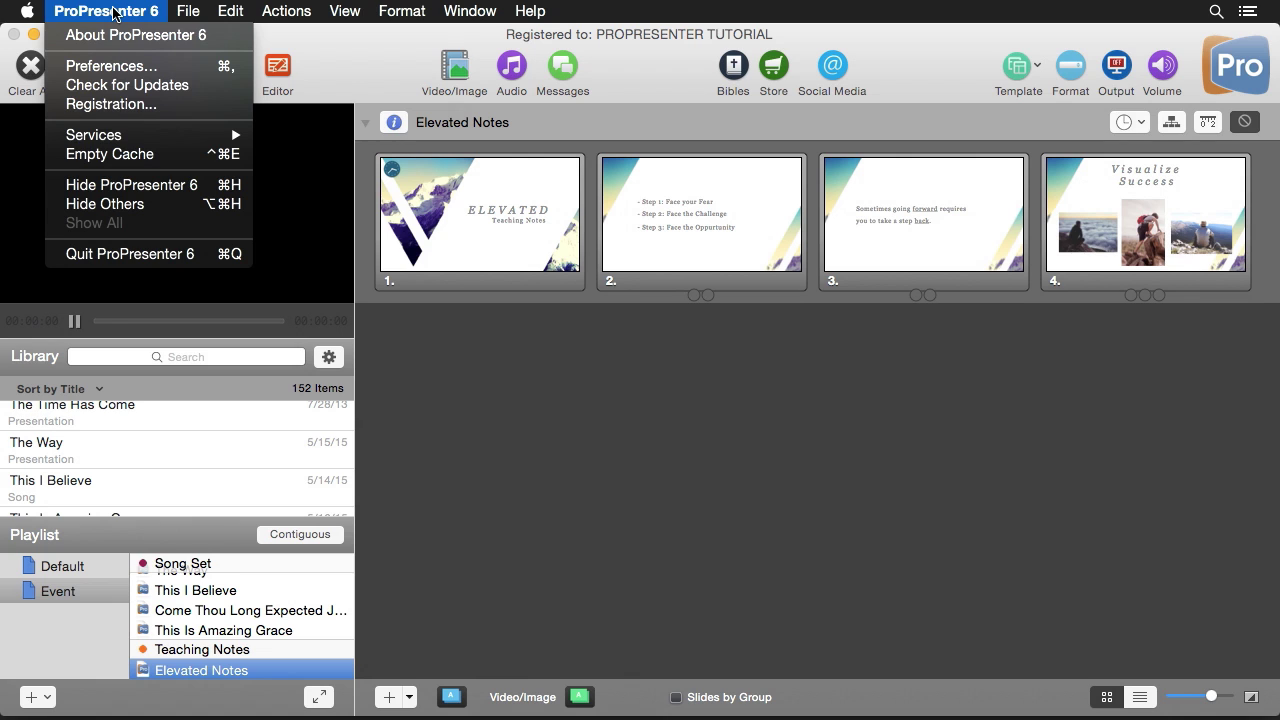
click(117, 66)
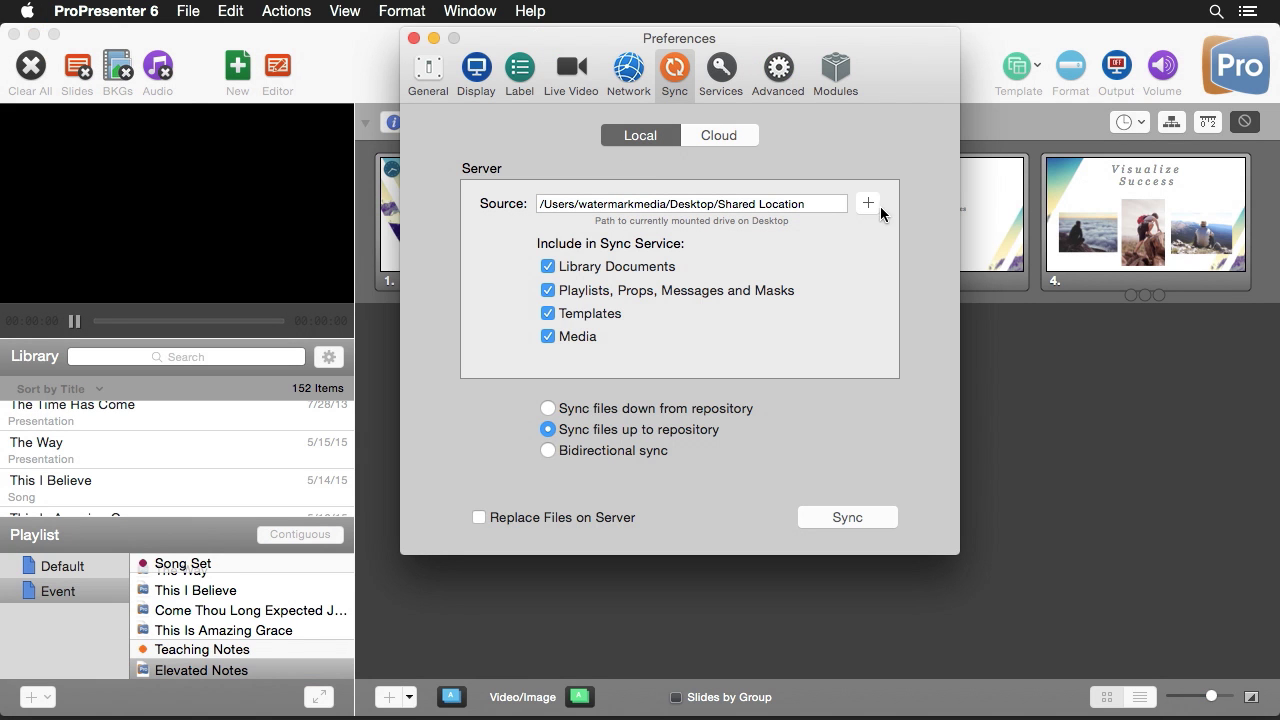
click(594, 408)
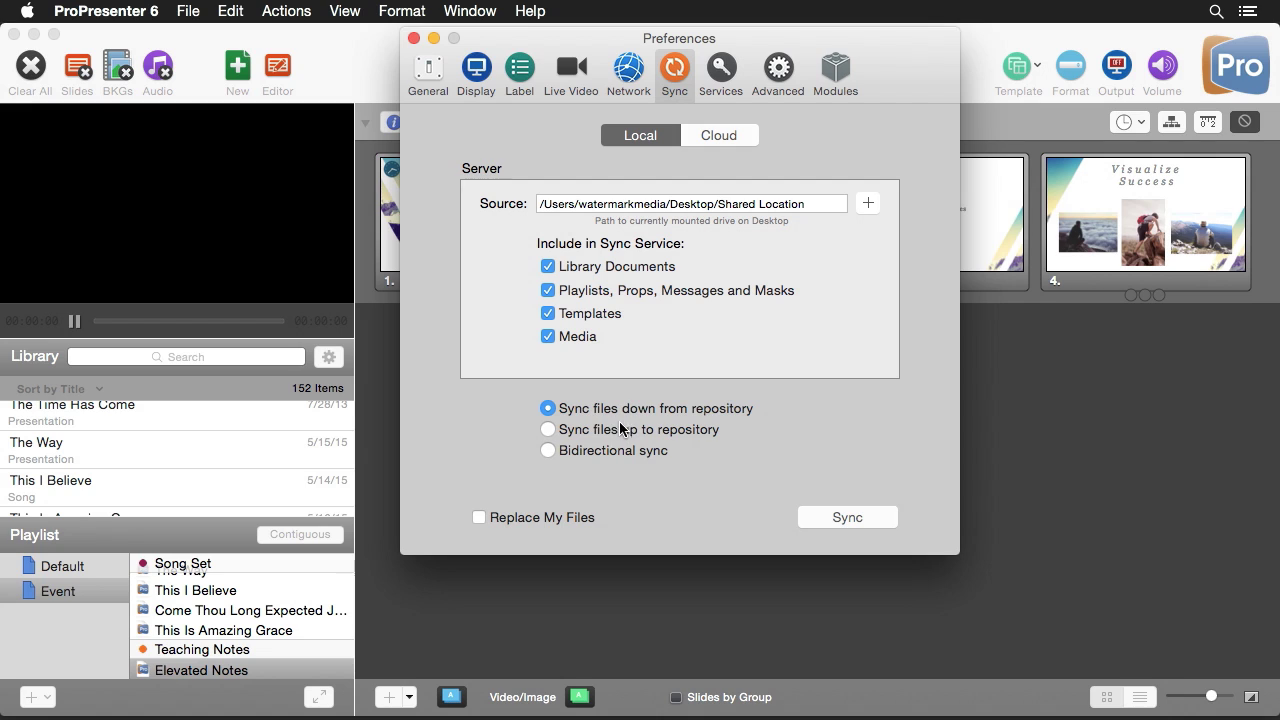